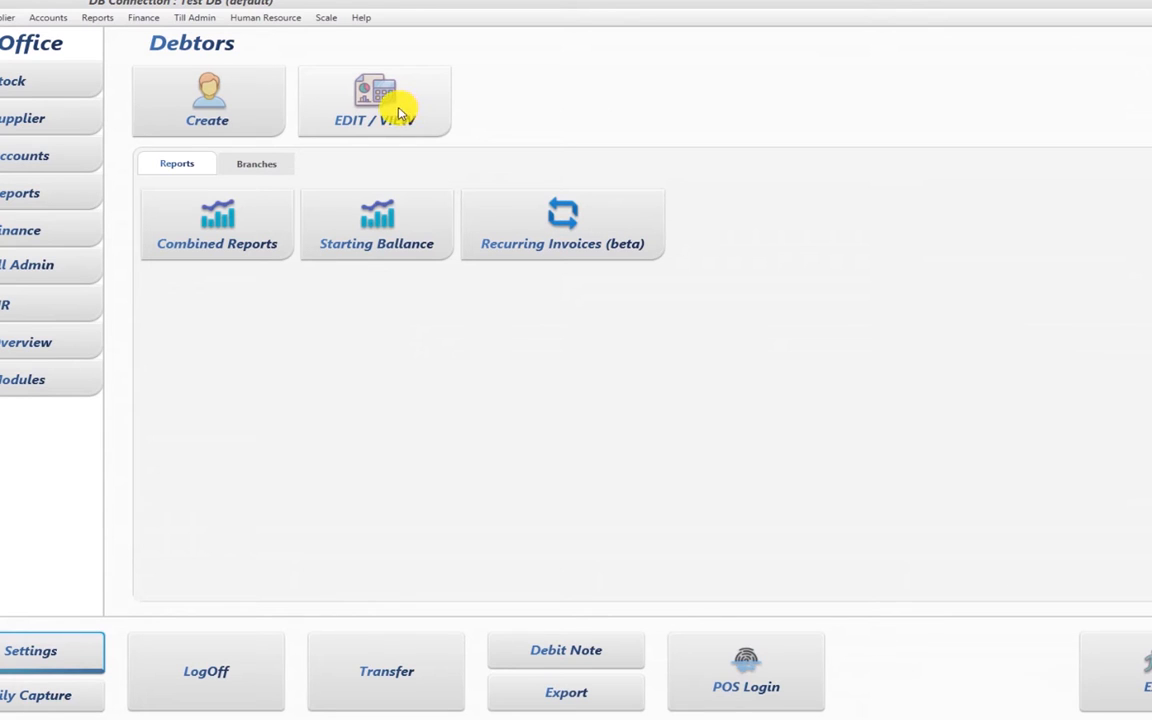
# - Open the debtor account search from the accounts area to view and edit existing debtors
pyautogui.click(48, 160)
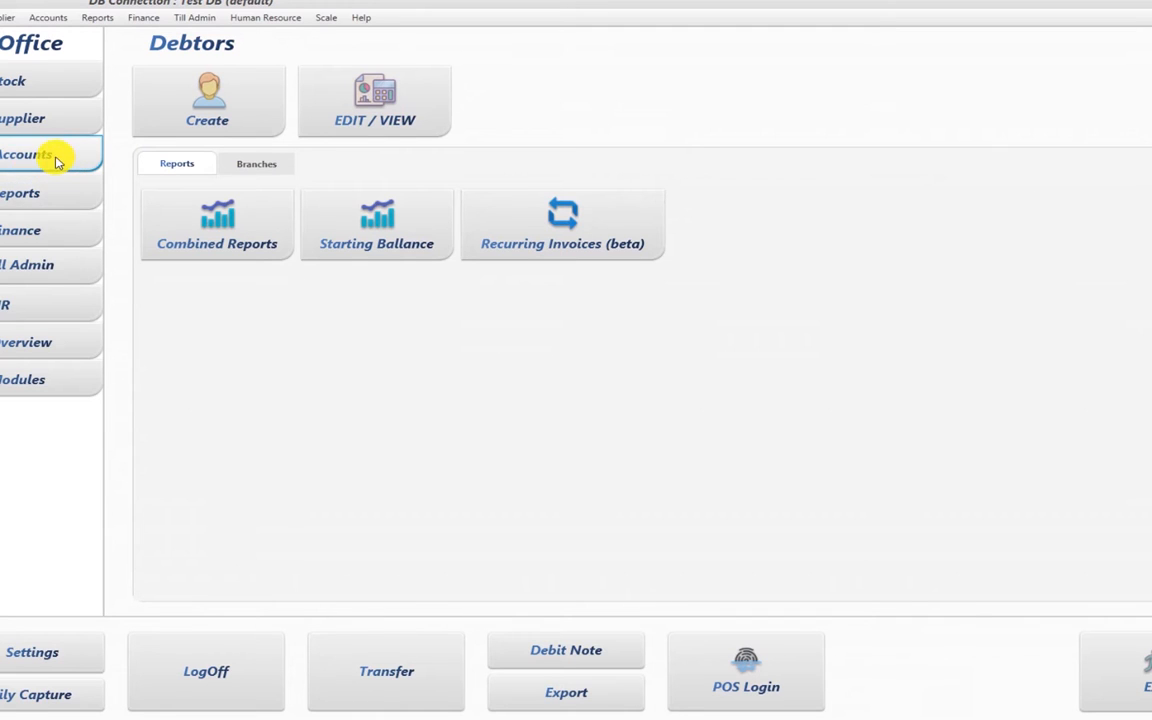
pyautogui.click(68, 236)
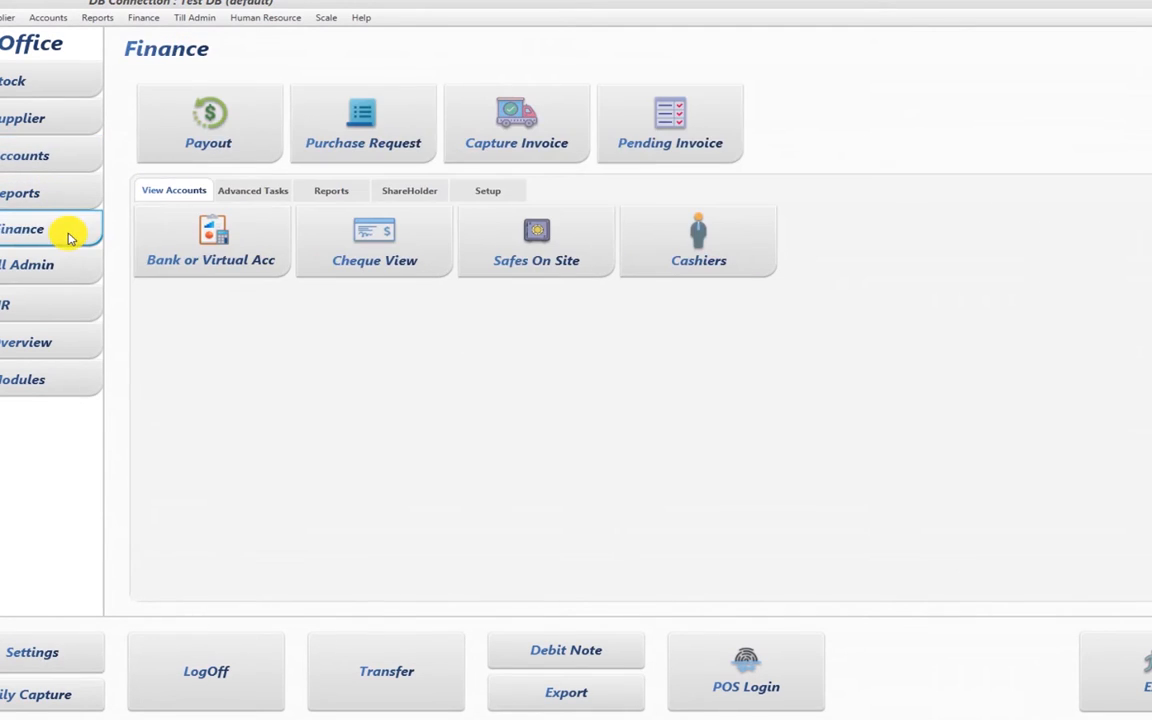
pyautogui.click(30, 155)
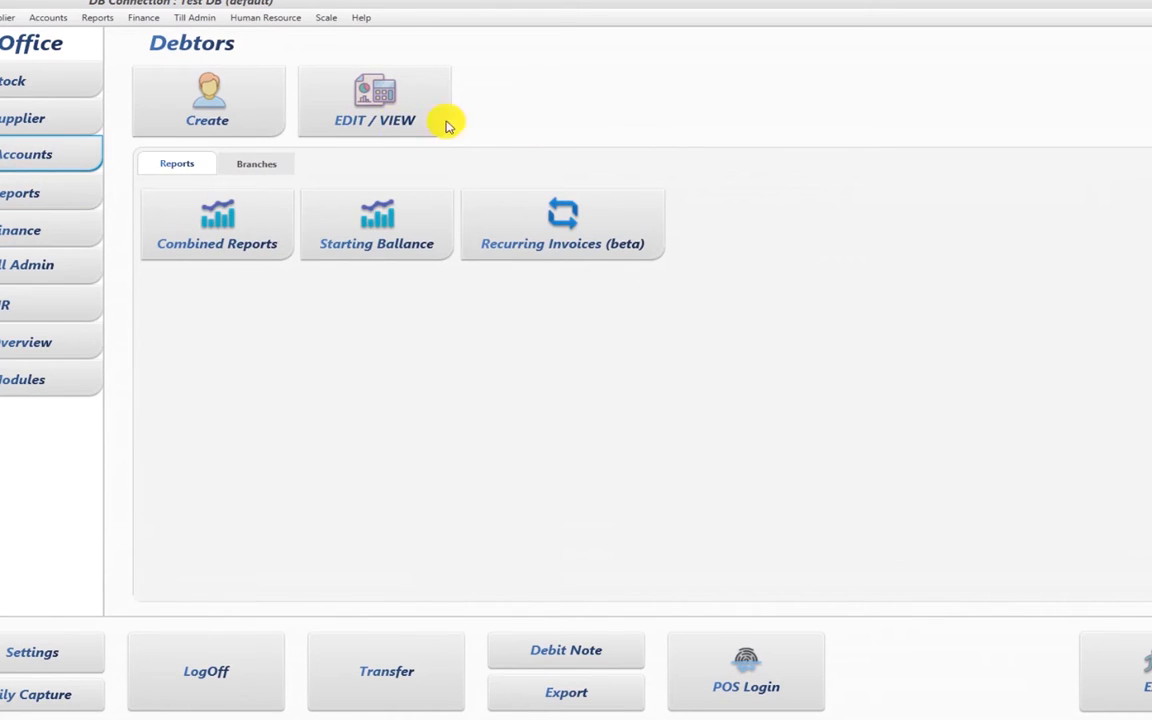
pyautogui.click(390, 124)
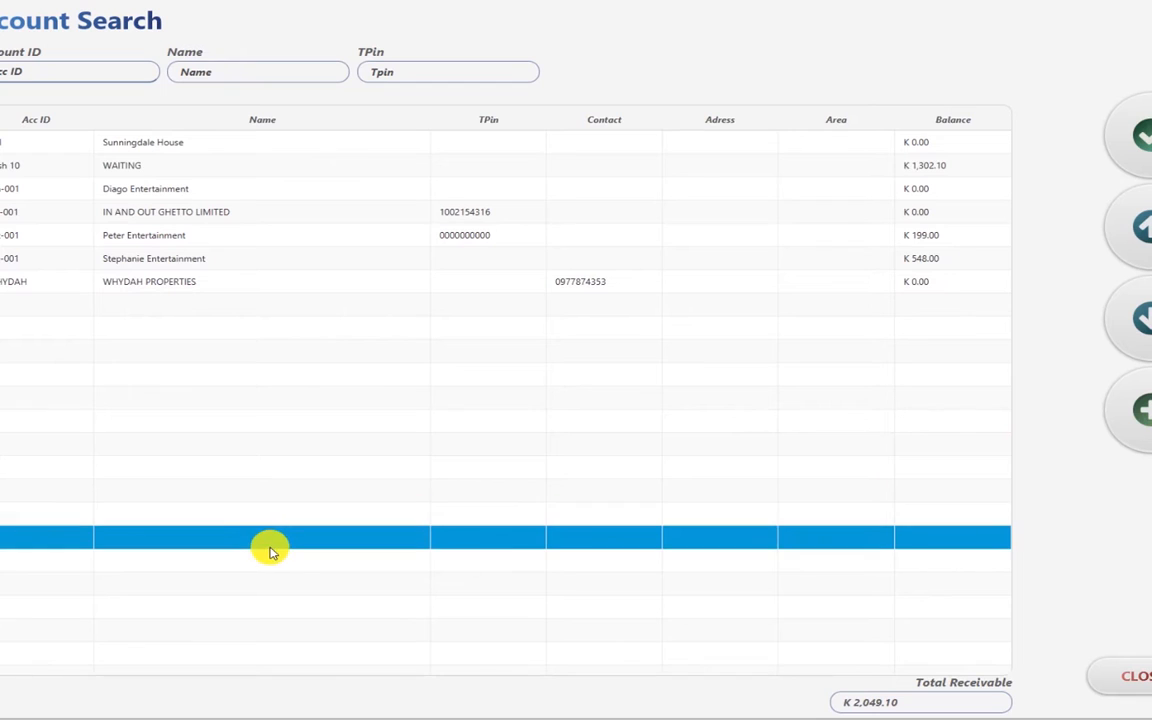
# - Search the debtor accounts by the name "bata" and clear the name filter again
pyautogui.click(233, 73)
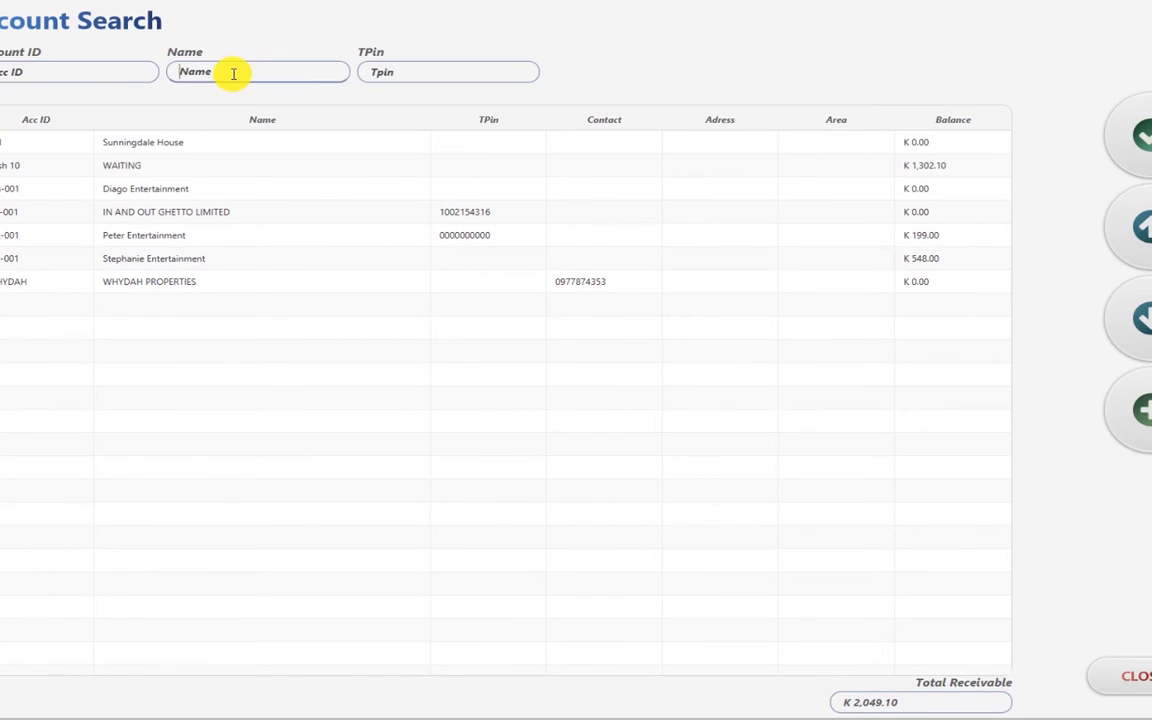
pyautogui.write('bata')
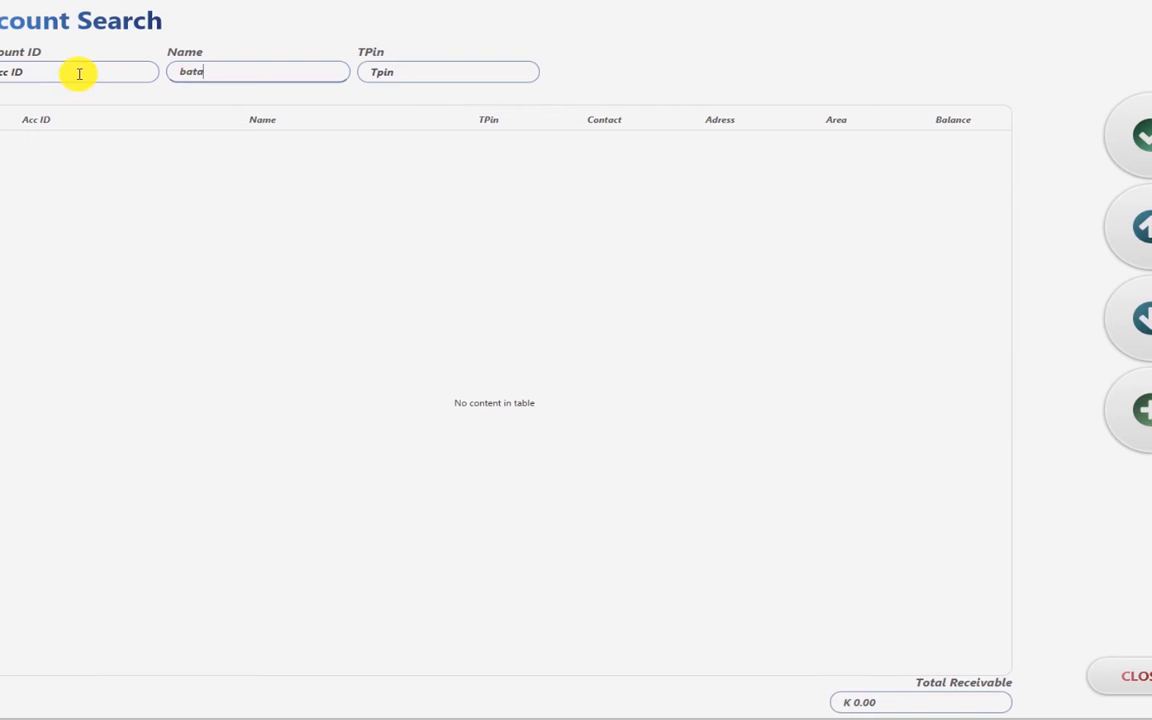
pyautogui.press('BackSpace')
pyautogui.press('BackSpace')
pyautogui.press('BackSpace')
pyautogui.press('BackSpace')
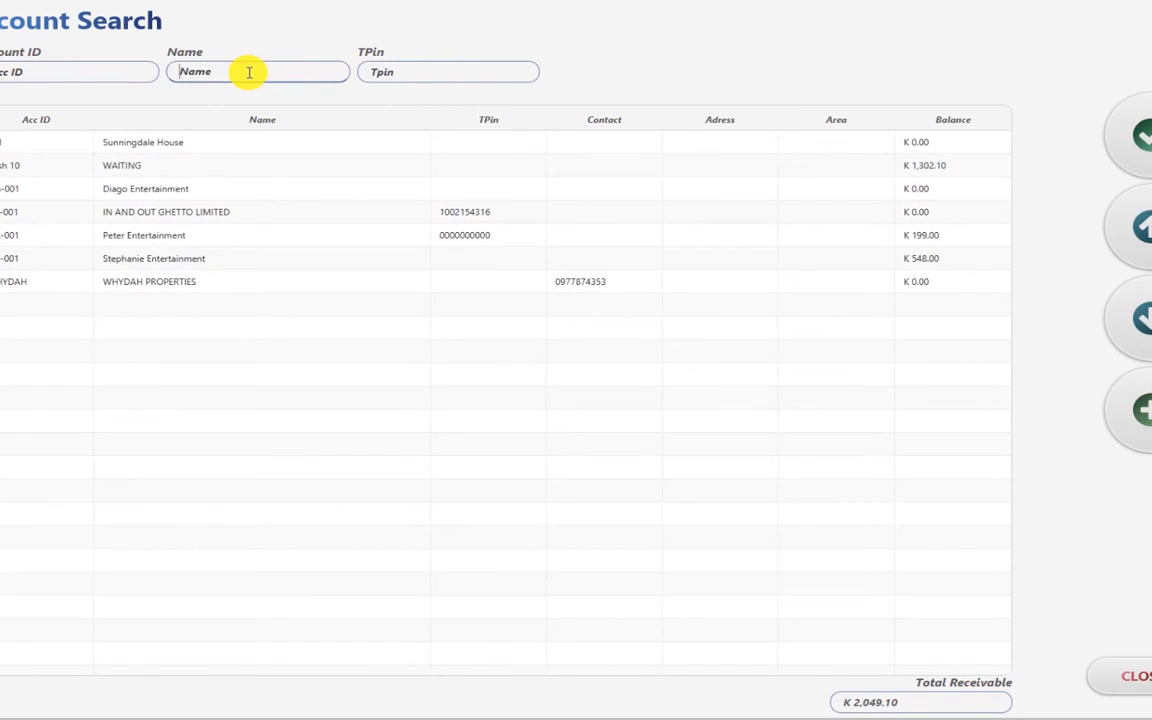
# - Open the WAITING debtor account from the account list
pyautogui.click(240, 143)
pyautogui.click(238, 206)
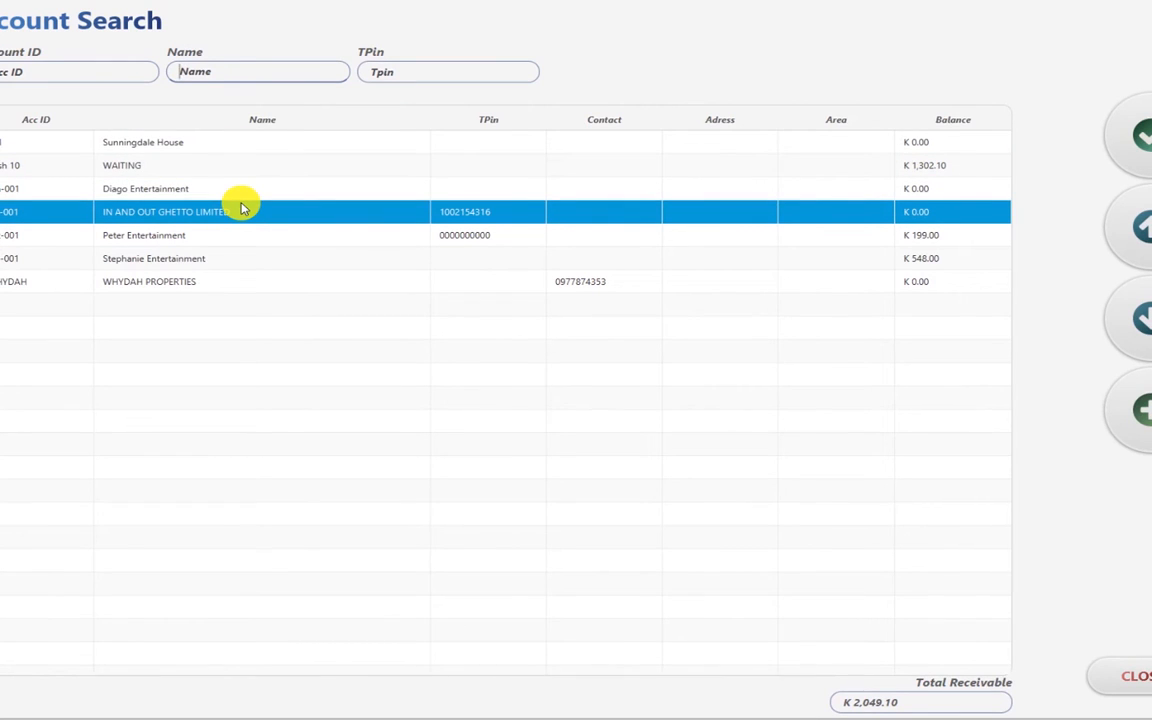
pyautogui.click(218, 165)
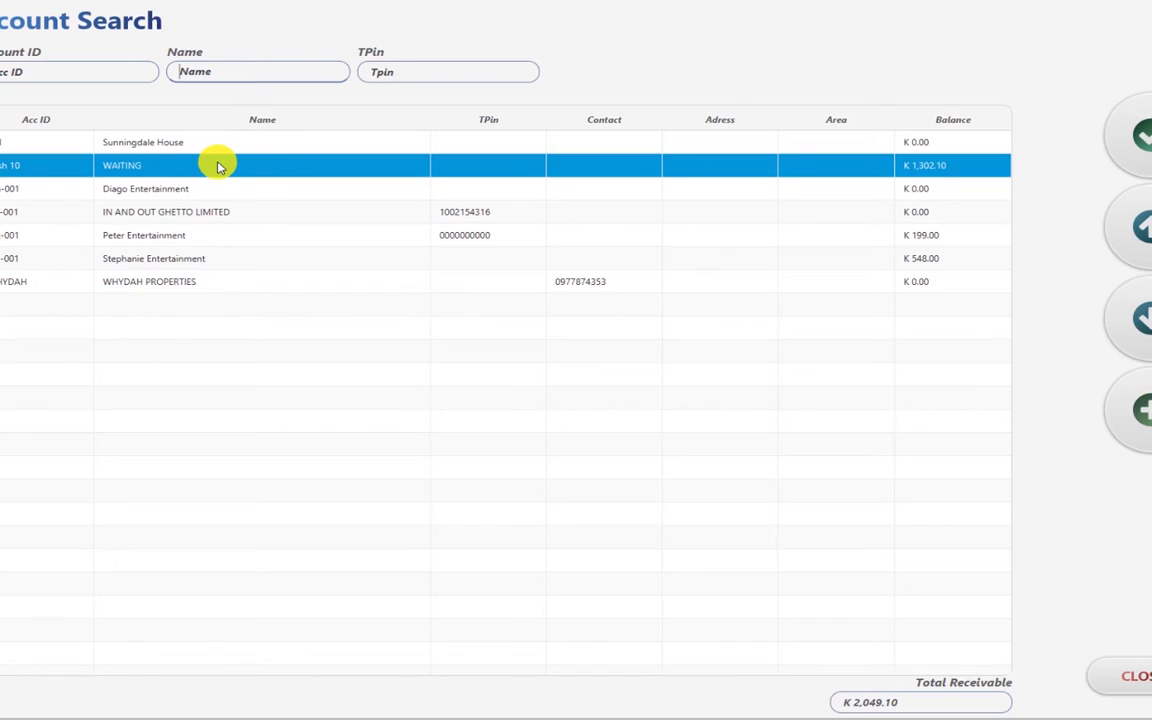
pyautogui.click(100, 148)
pyautogui.click(104, 167)
pyautogui.doubleClick(137, 166)
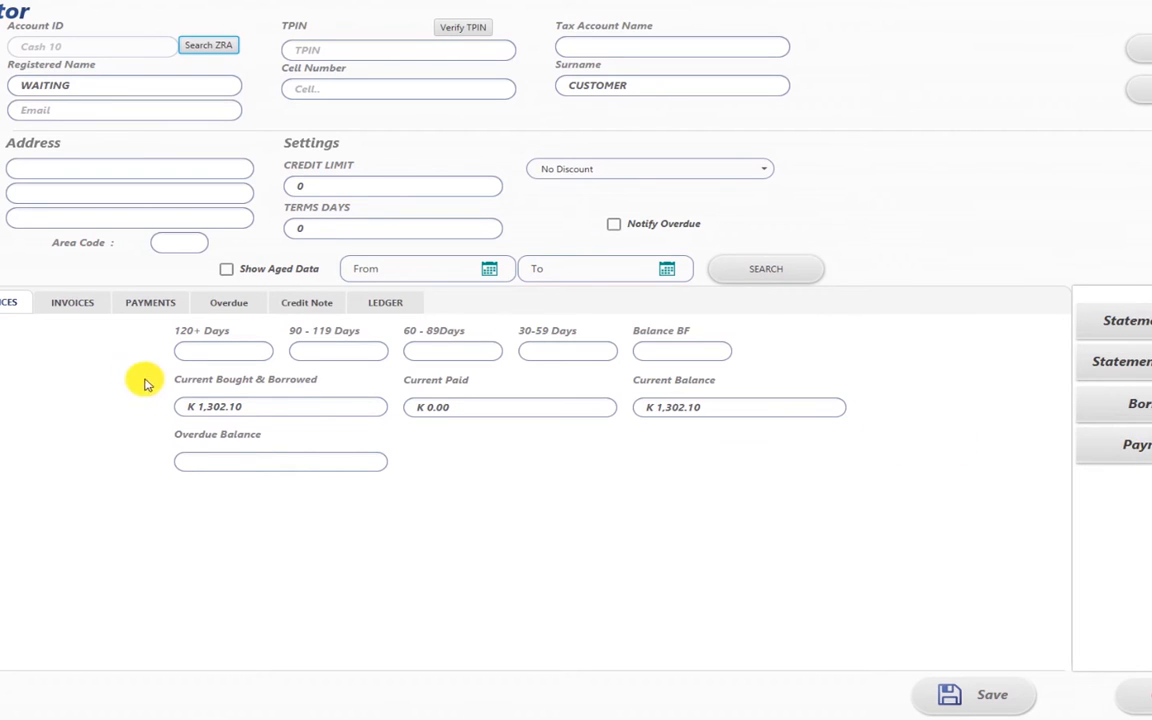
# - Show the debtor's invoices and look through the individual entries
pyautogui.click(55, 303)
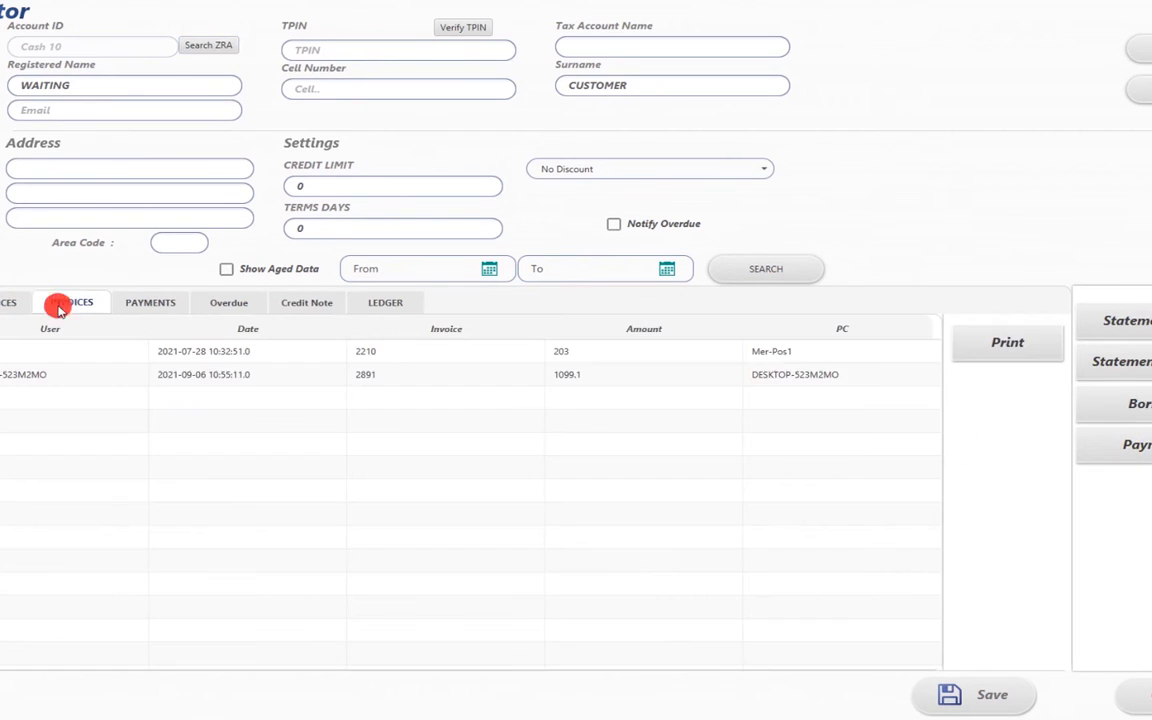
pyautogui.click(80, 375)
pyautogui.click(84, 356)
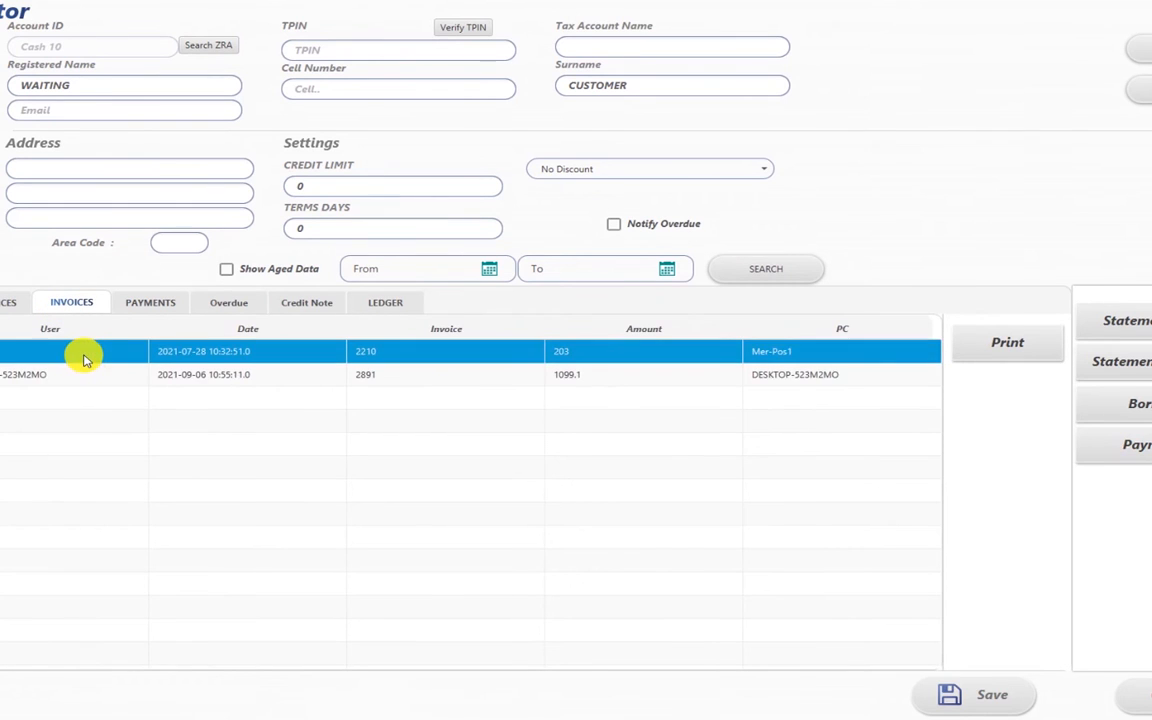
pyautogui.click(77, 373)
pyautogui.click(89, 357)
pyautogui.click(92, 373)
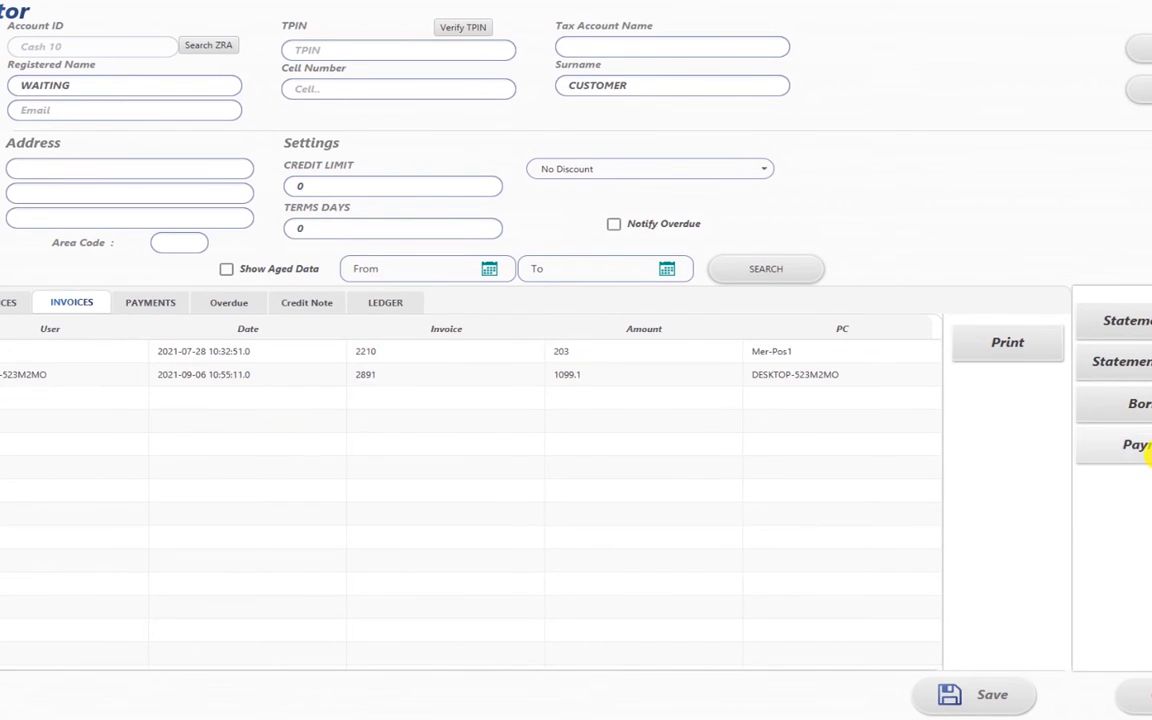
# - Start an account payment for the K 1099.1 invoice and set the payment date to 09/09/2021
pyautogui.click(1146, 450)
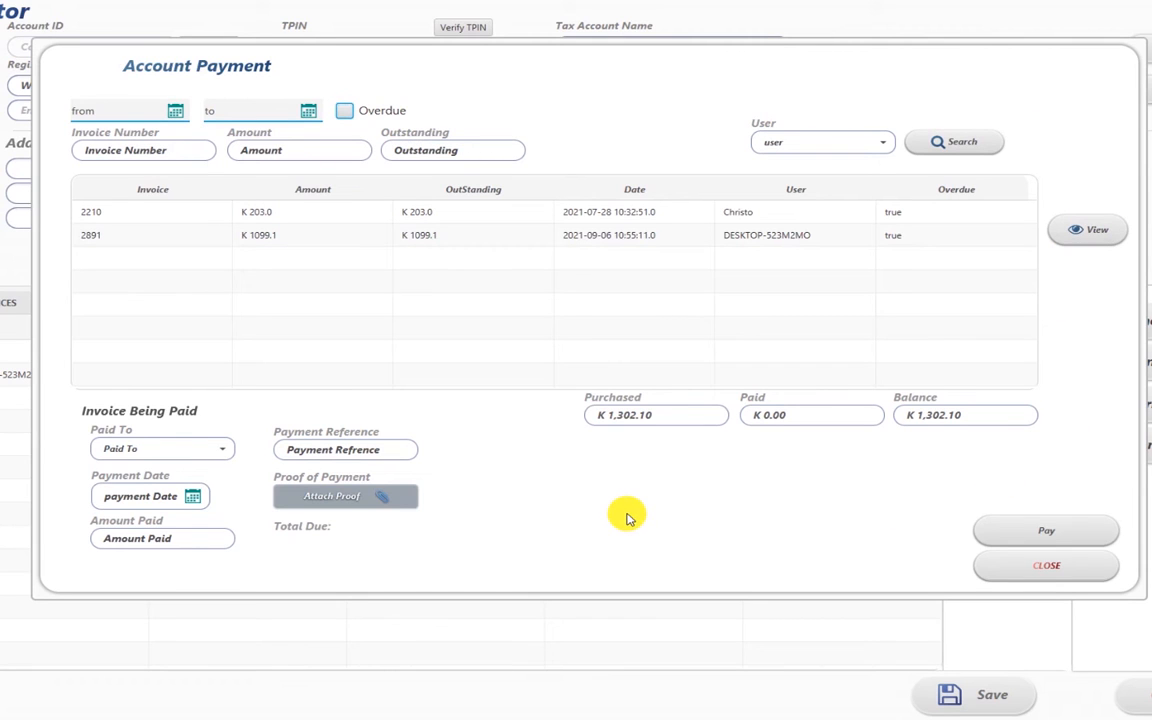
pyautogui.click(445, 248)
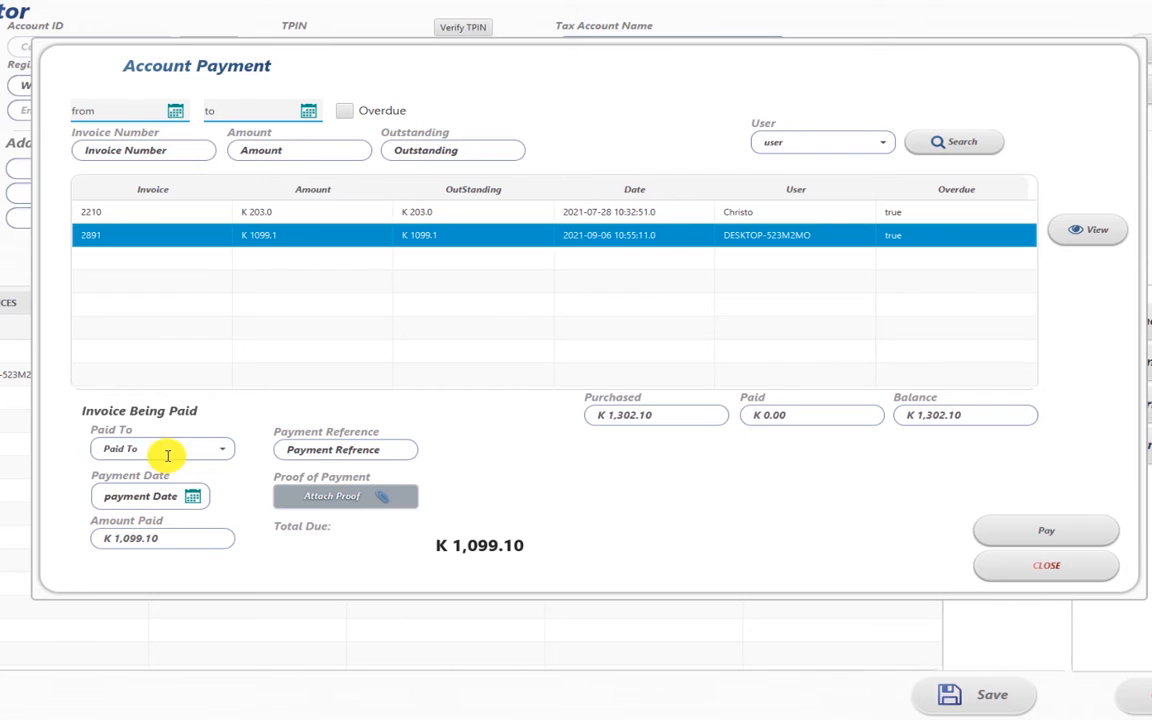
pyautogui.click(194, 498)
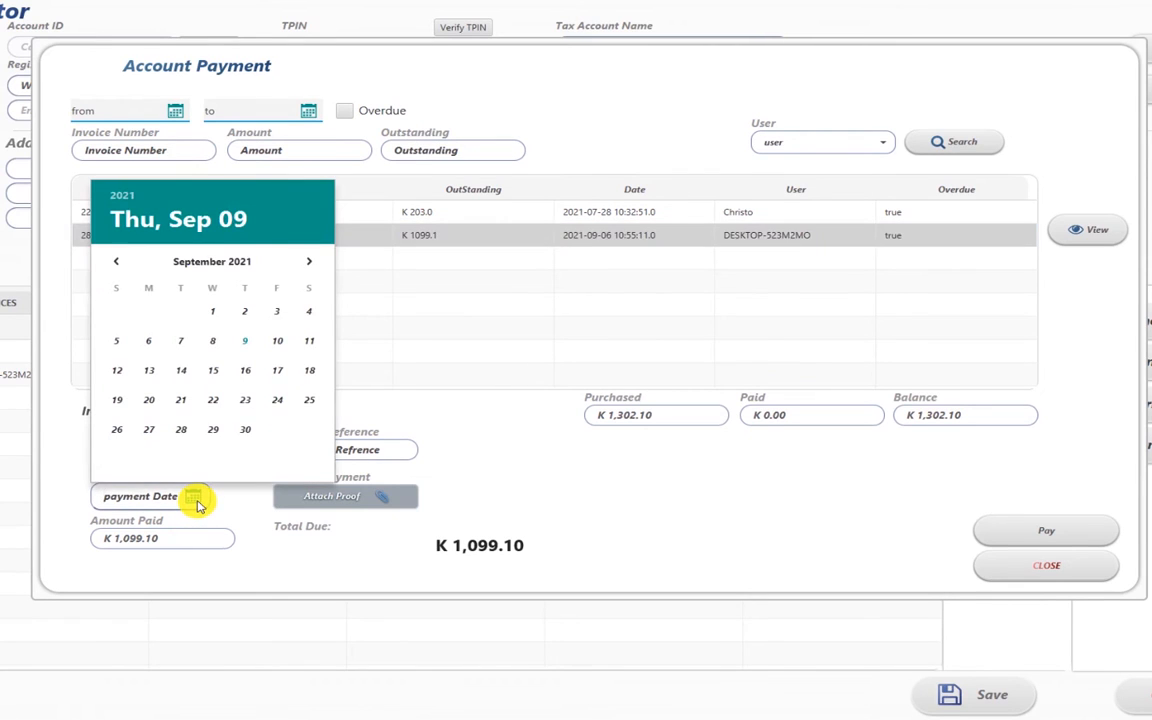
pyautogui.click(238, 345)
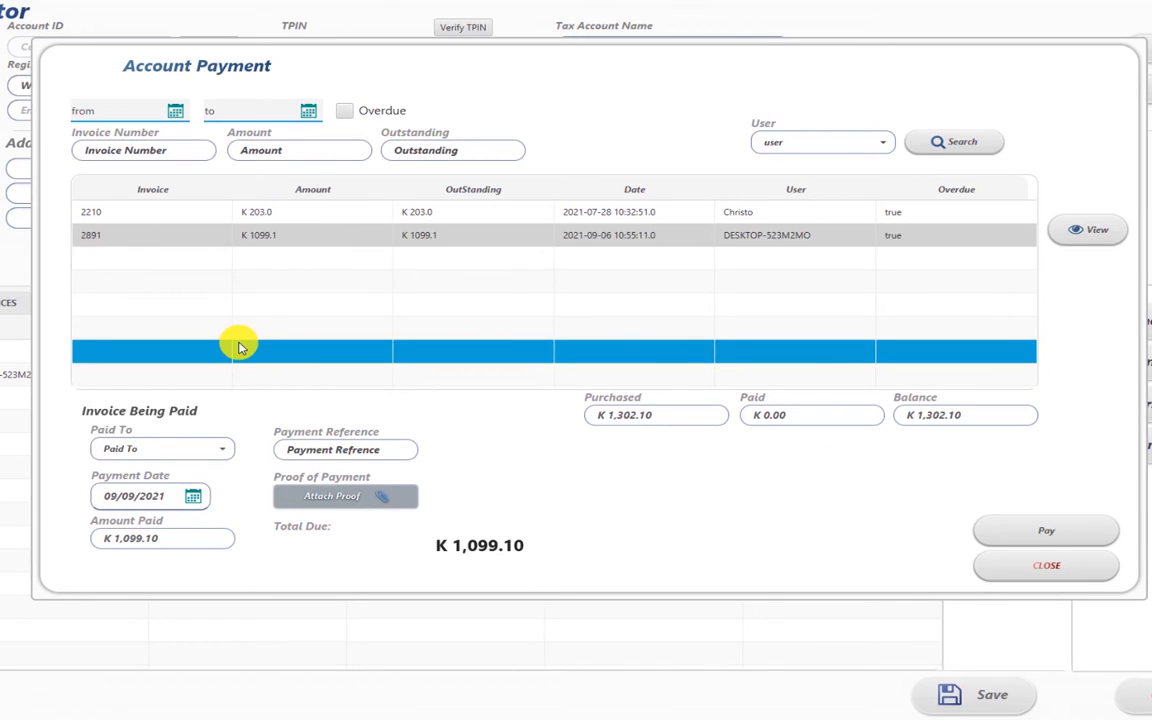
# - Choose FNB MAIN ACCOUNT as the account the invoice is paid to
pyautogui.click(223, 450)
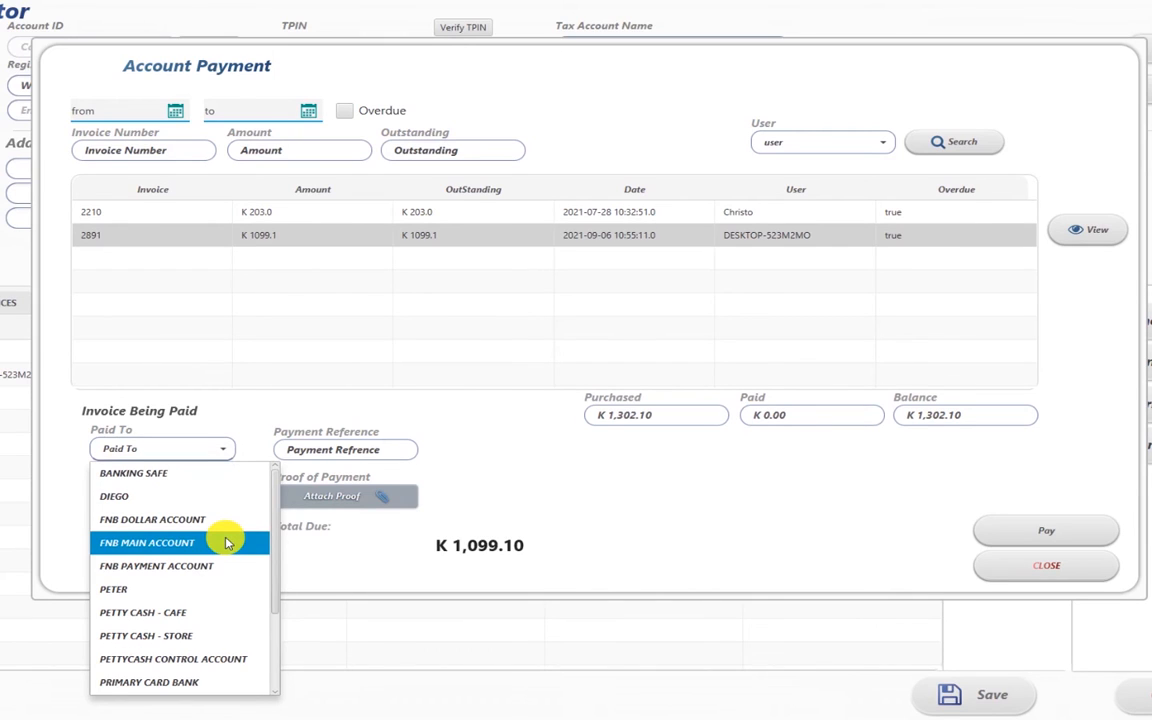
pyautogui.scroll(-2, 244, 566)
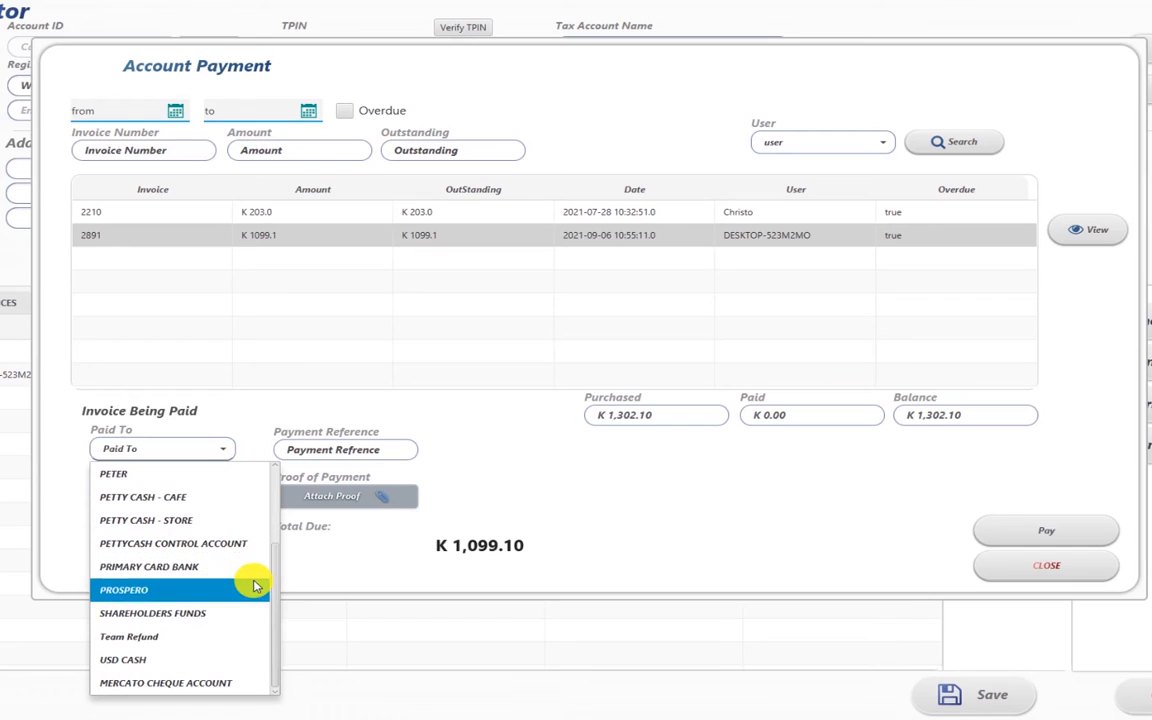
pyautogui.scroll(2, 251, 586)
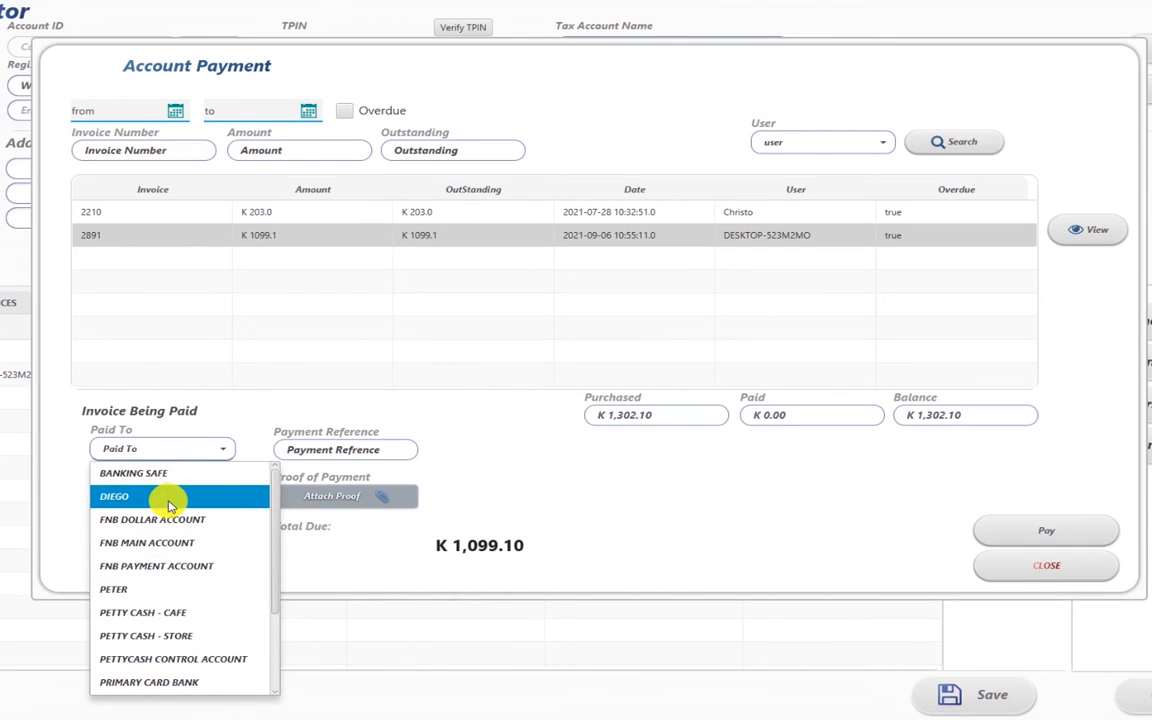
pyautogui.click(186, 549)
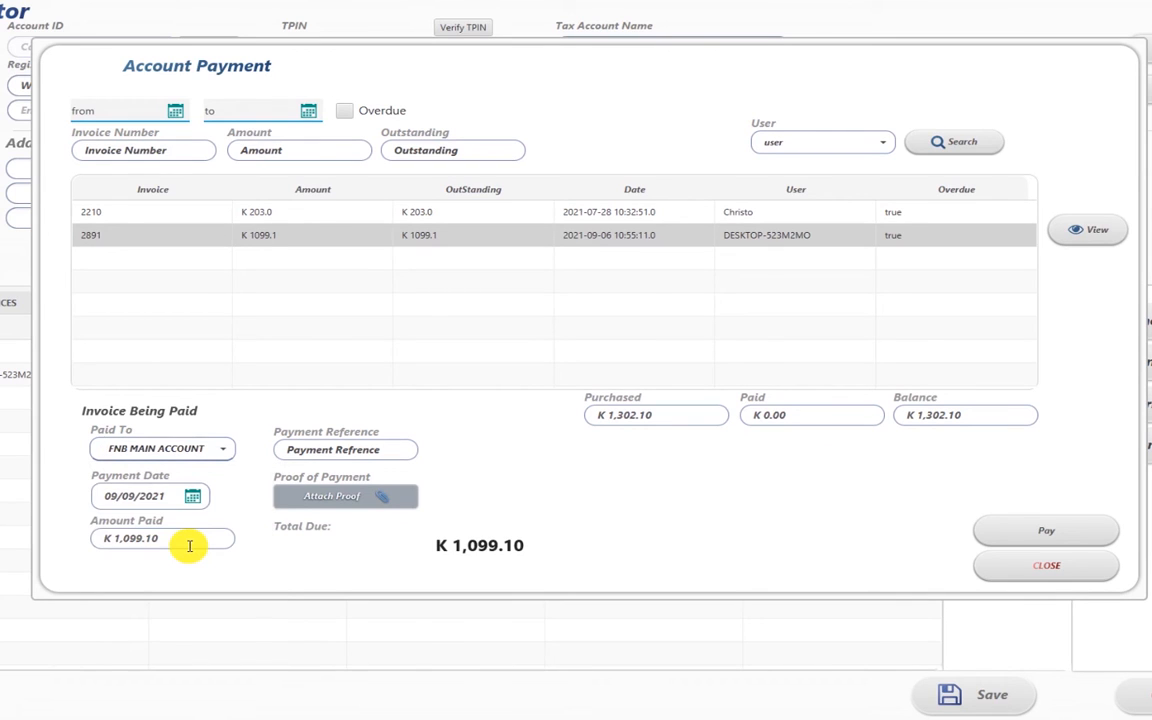
# - Enter "payment for art work" as the payment reference
pyautogui.click(391, 451)
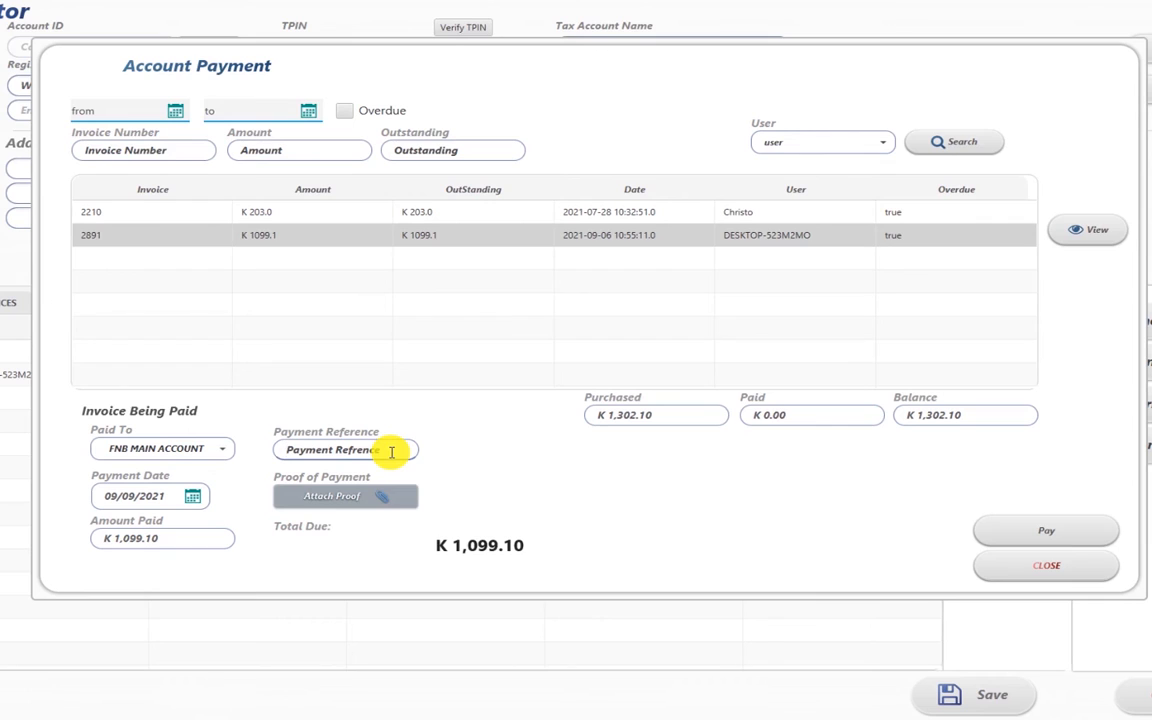
pyautogui.write('ar')
pyautogui.write('t')
pyautogui.write('paym')
pyautogui.write('ent ')
pyautogui.write('for')
pyautogui.write('  w')
pyautogui.write('ork')
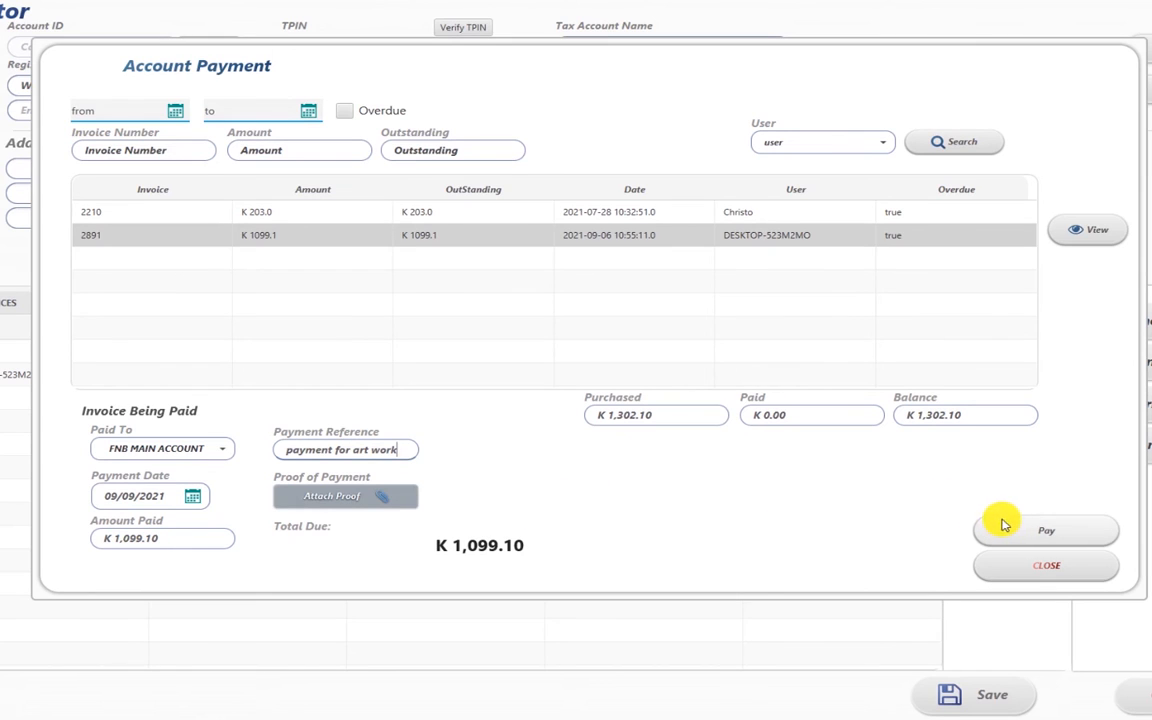
pyautogui.click(1030, 541)
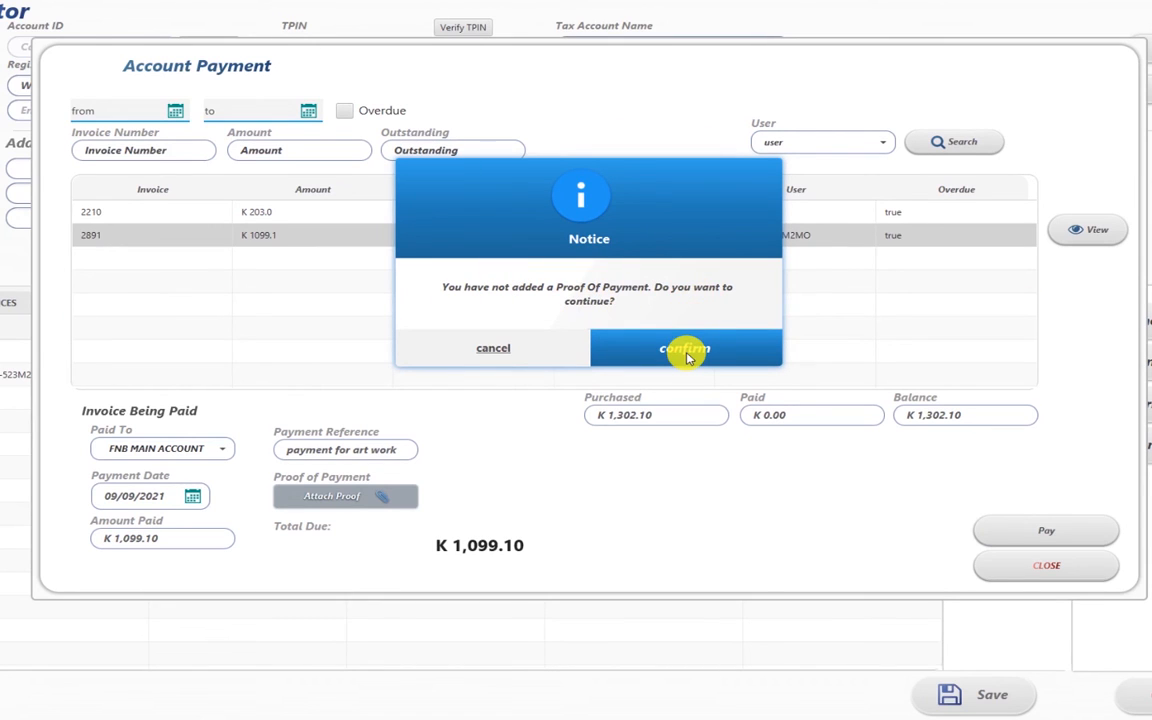
pyautogui.click(500, 350)
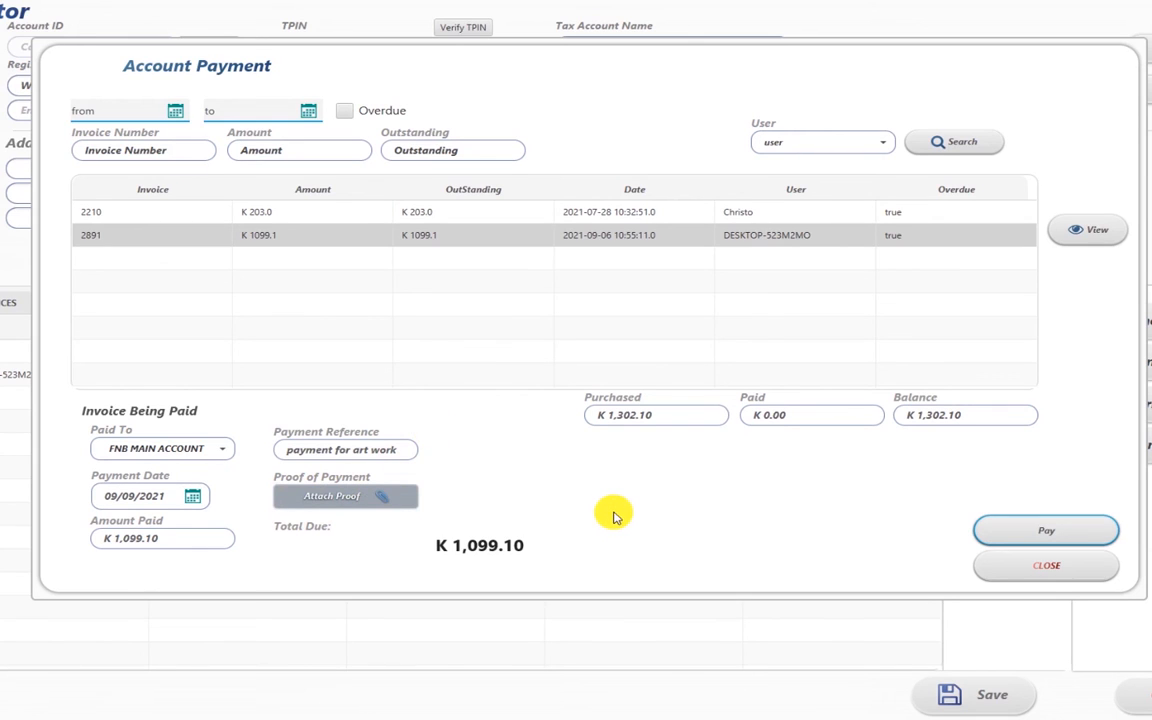
pyautogui.click(363, 500)
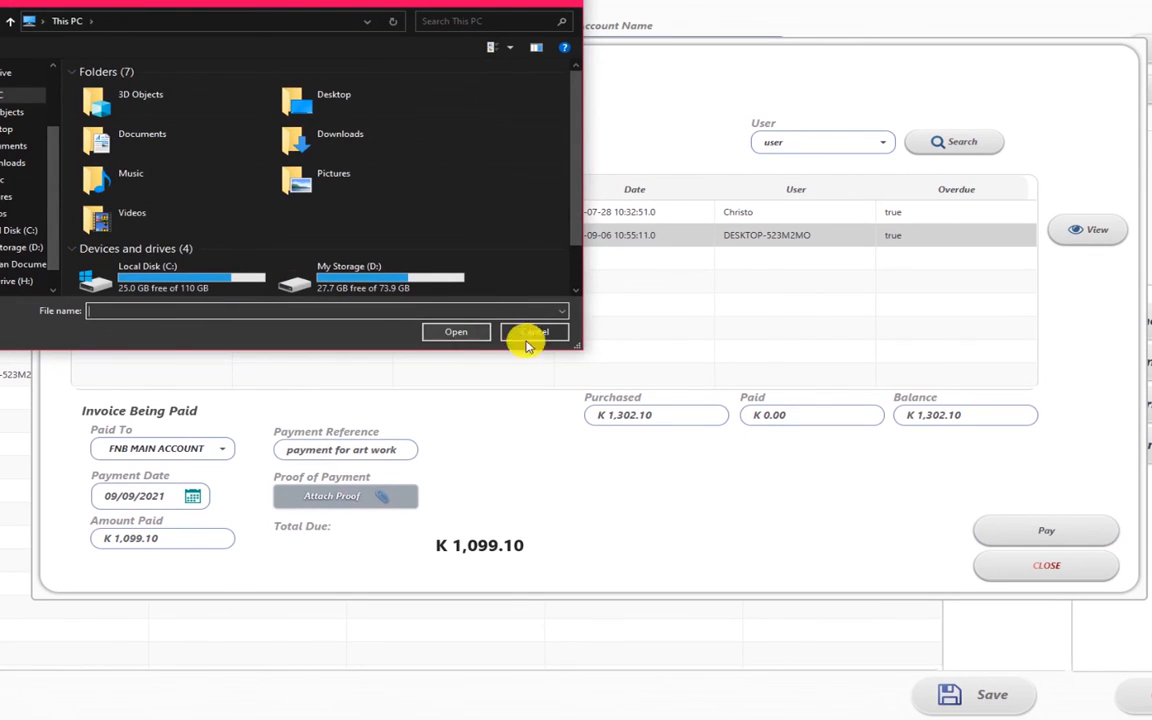
pyautogui.click(576, 3)
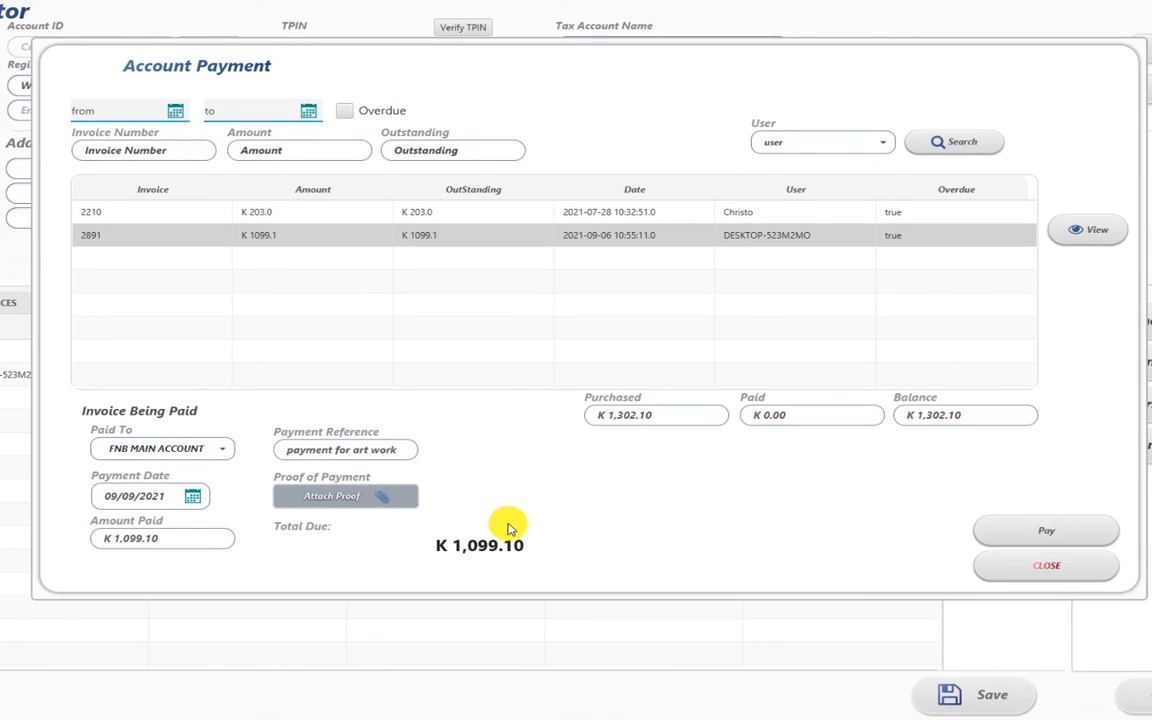
# - Submit the invoice payment without a proof of payment and decline printing it
pyautogui.click(1022, 528)
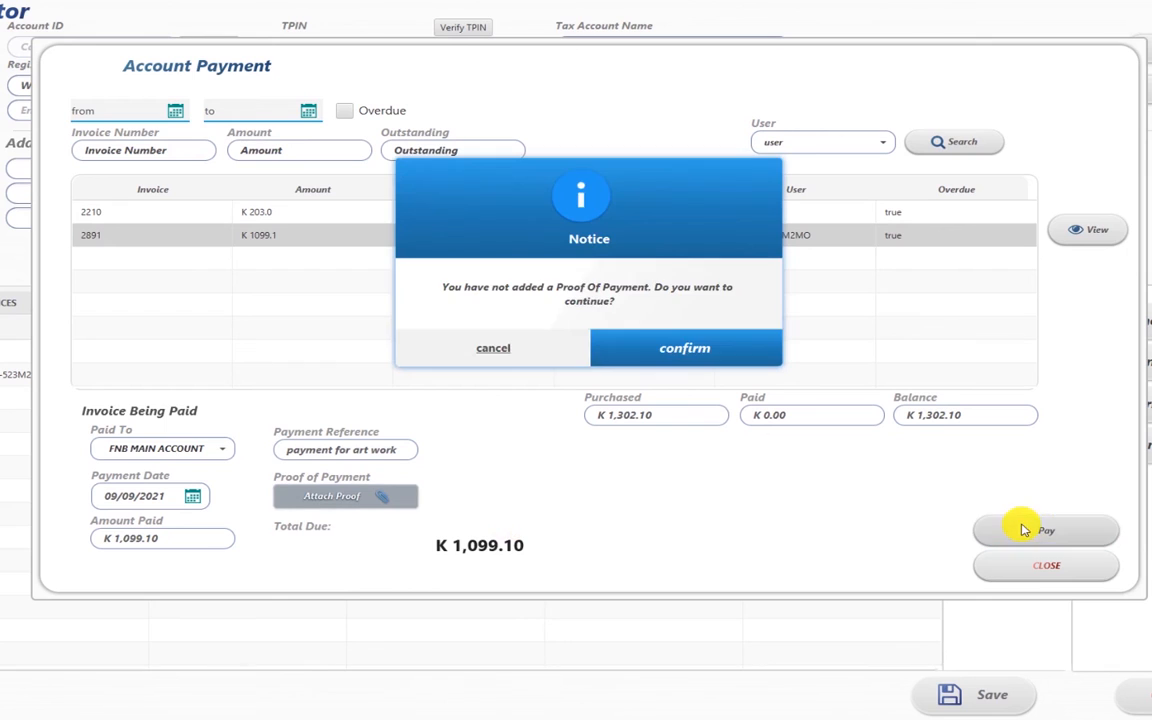
pyautogui.click(676, 348)
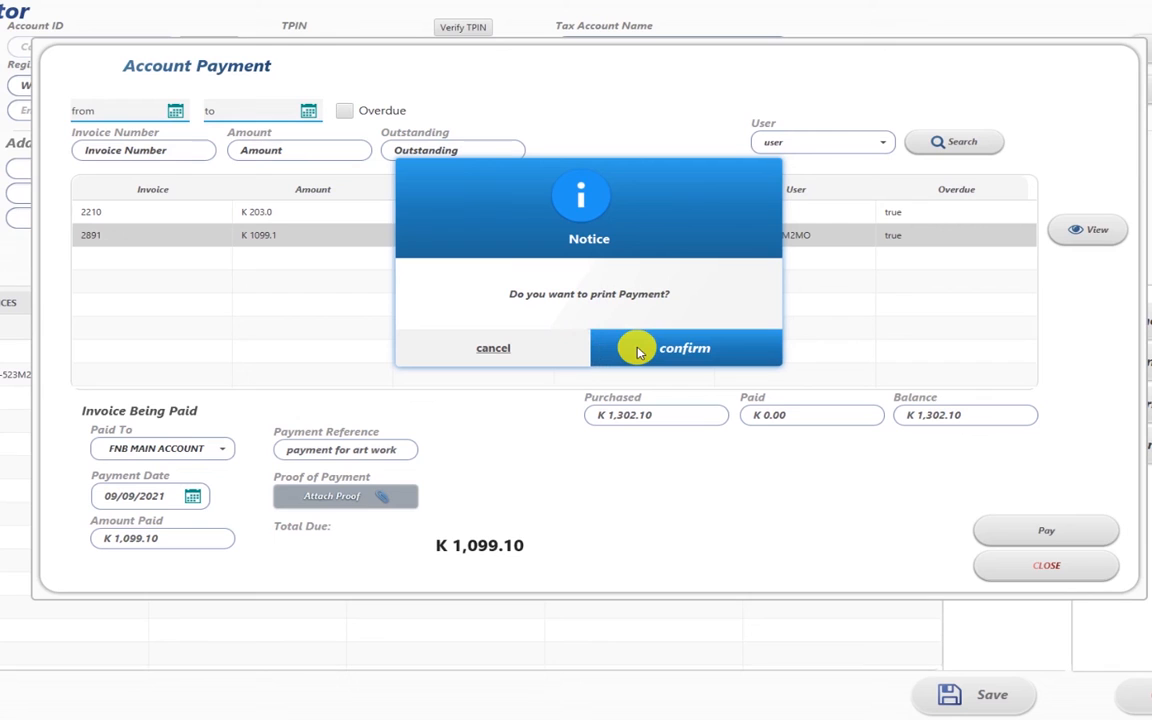
pyautogui.click(520, 357)
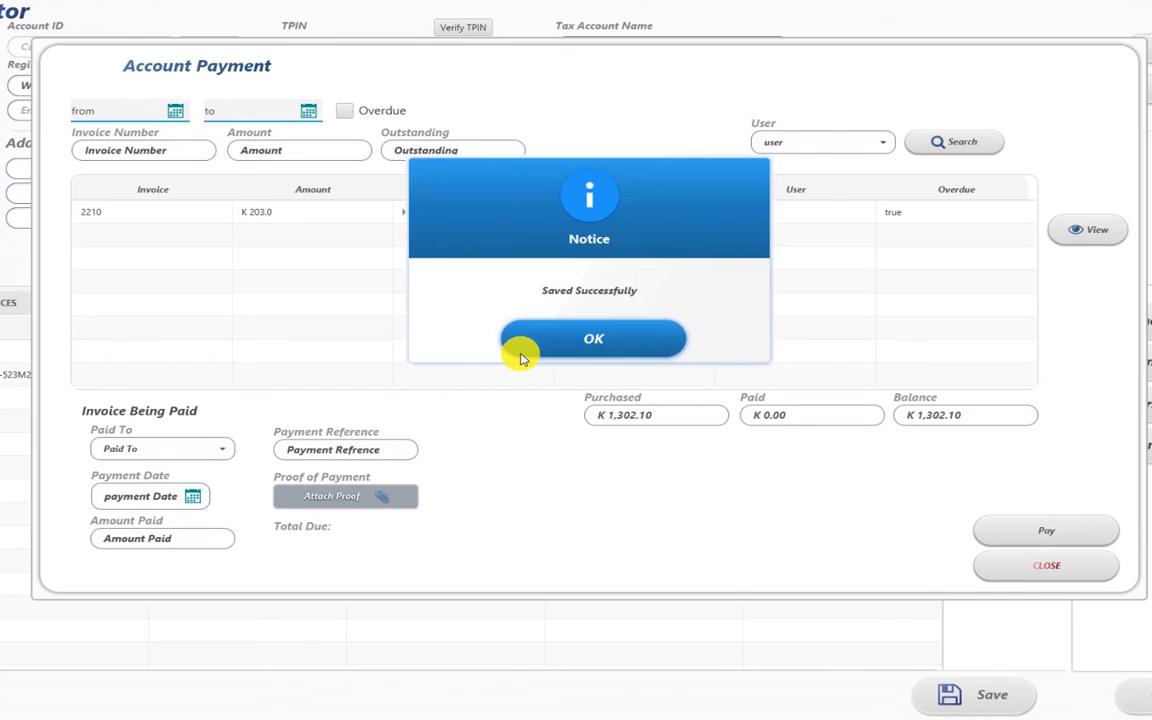
pyautogui.click(578, 341)
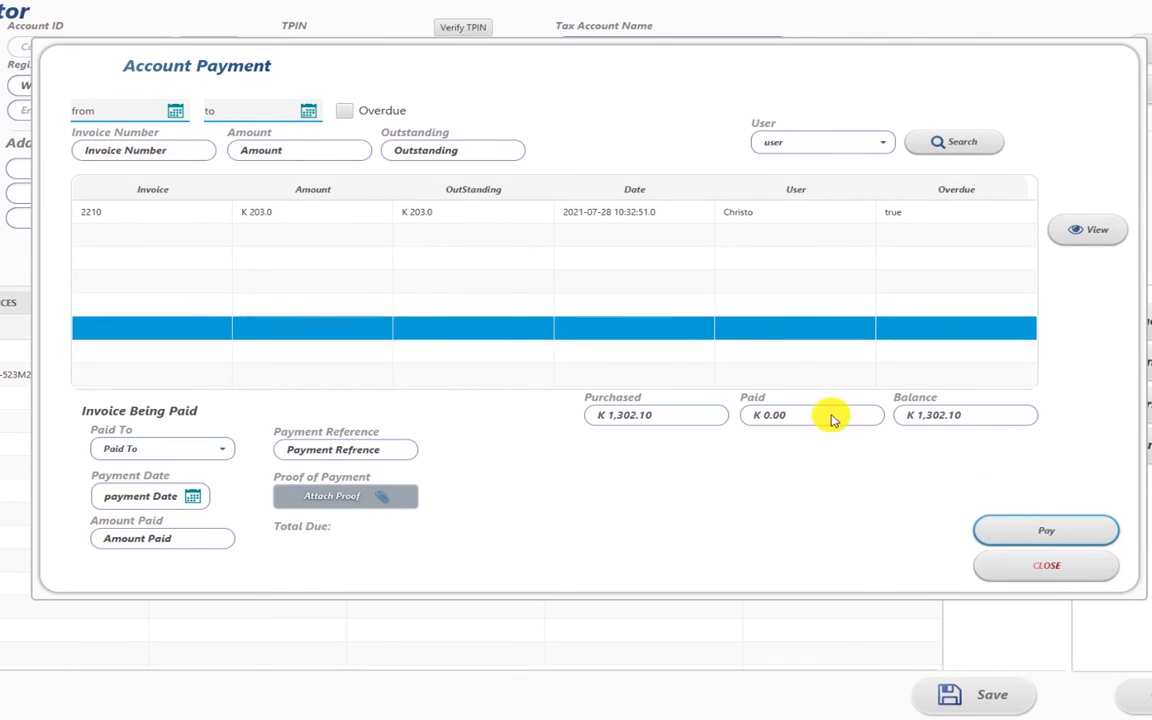
# - Close the account payment, the debtor record and the account search to return to the Debtors page
pyautogui.click(1047, 568)
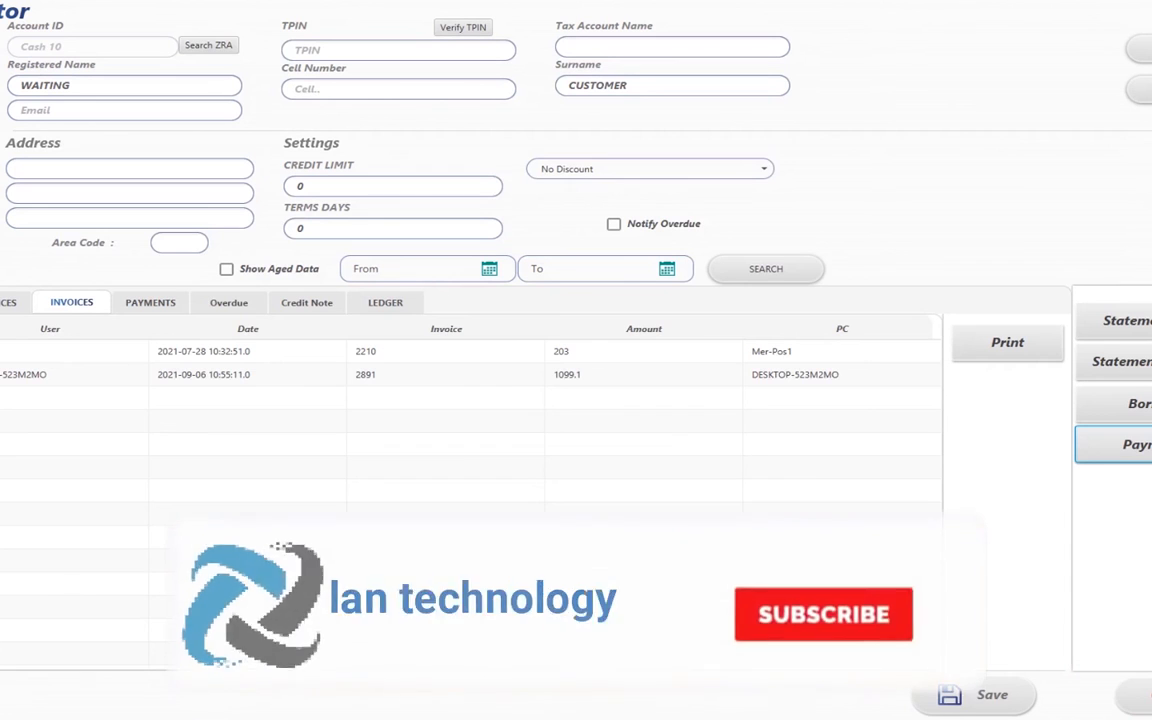
pyautogui.click(1132, 695)
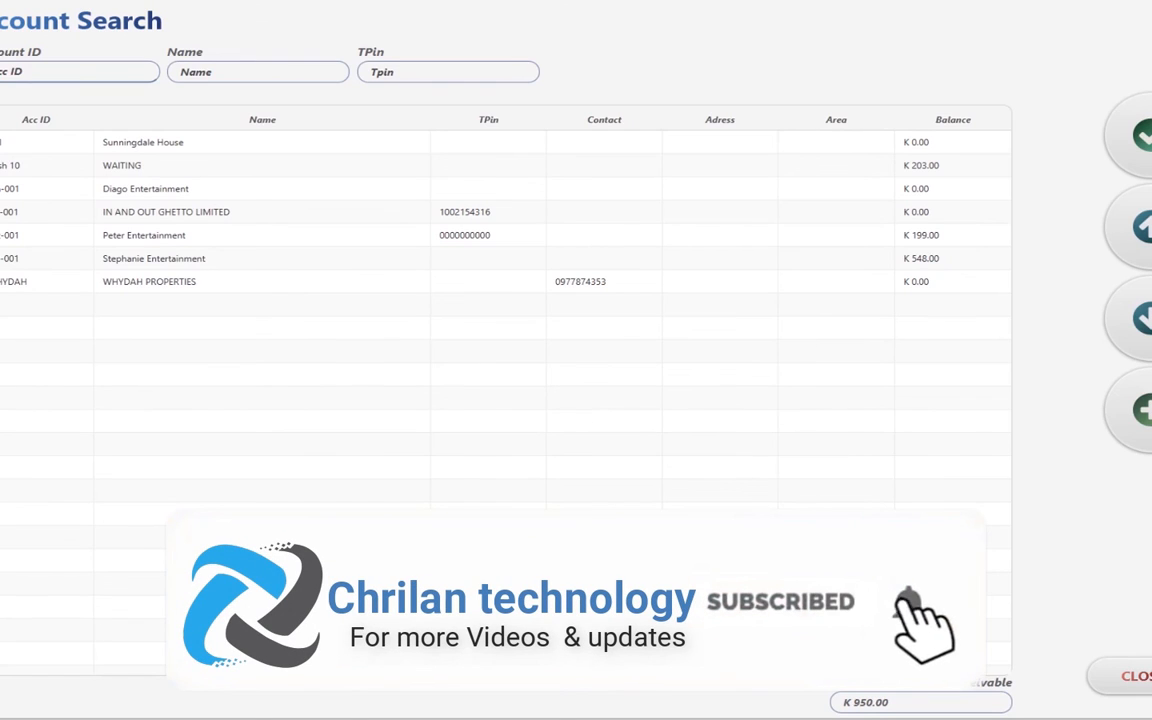
pyautogui.click(1125, 675)
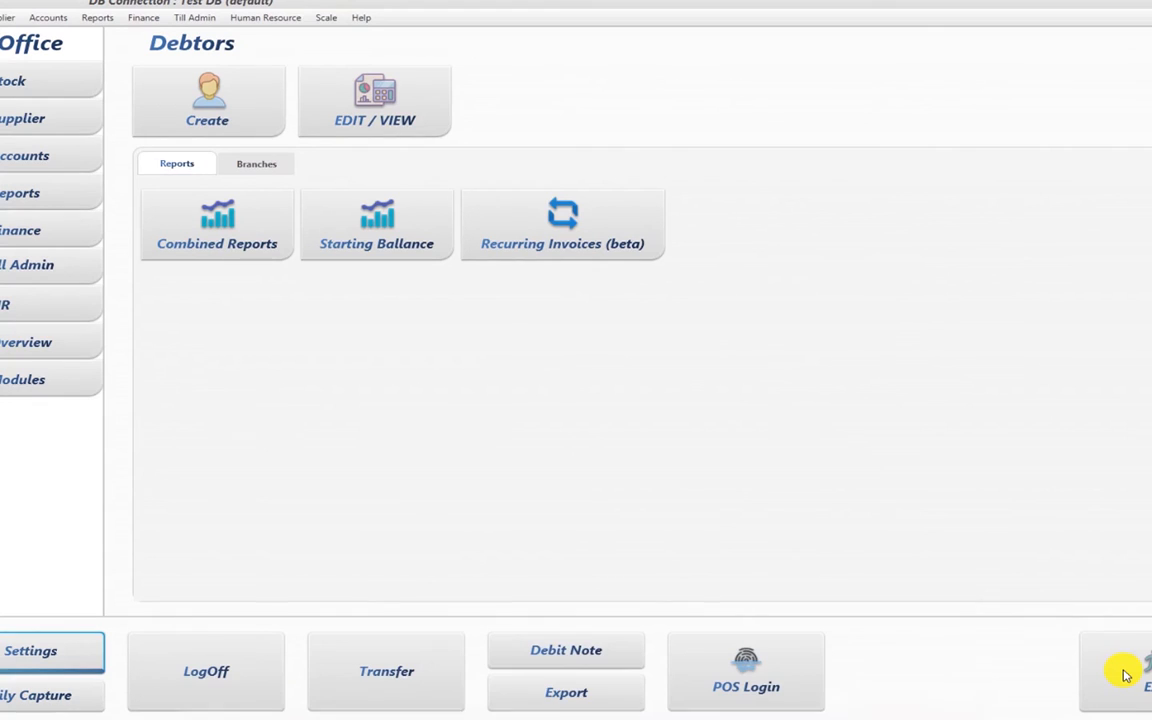